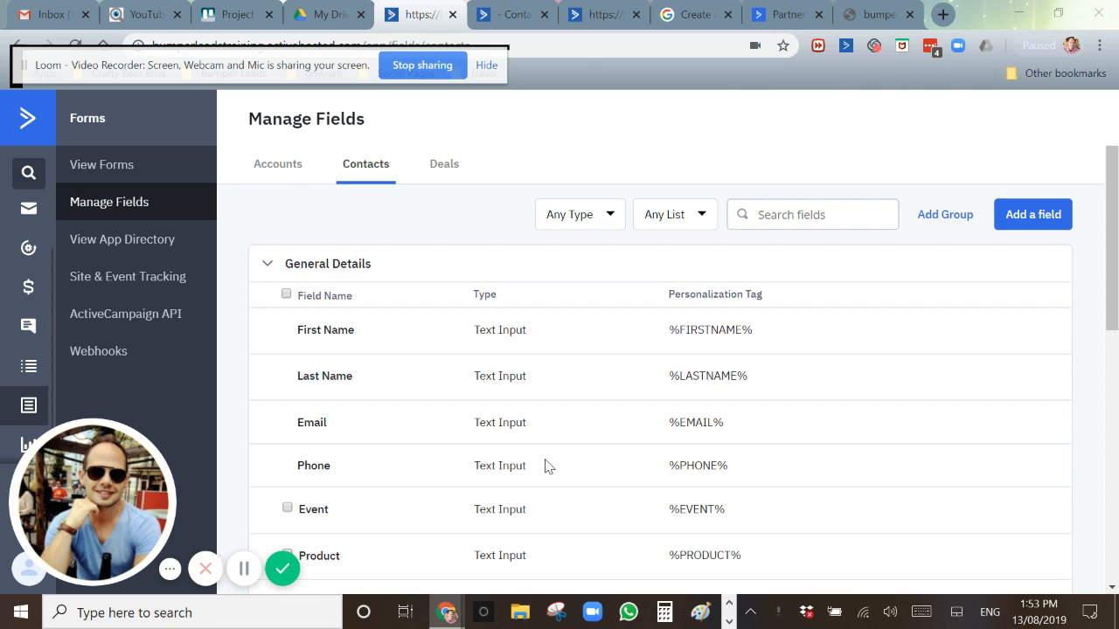
Step: Review the dropdown options of the From Name contact field, leaving the field unchanged
scroll(546, 465, "down", 6)
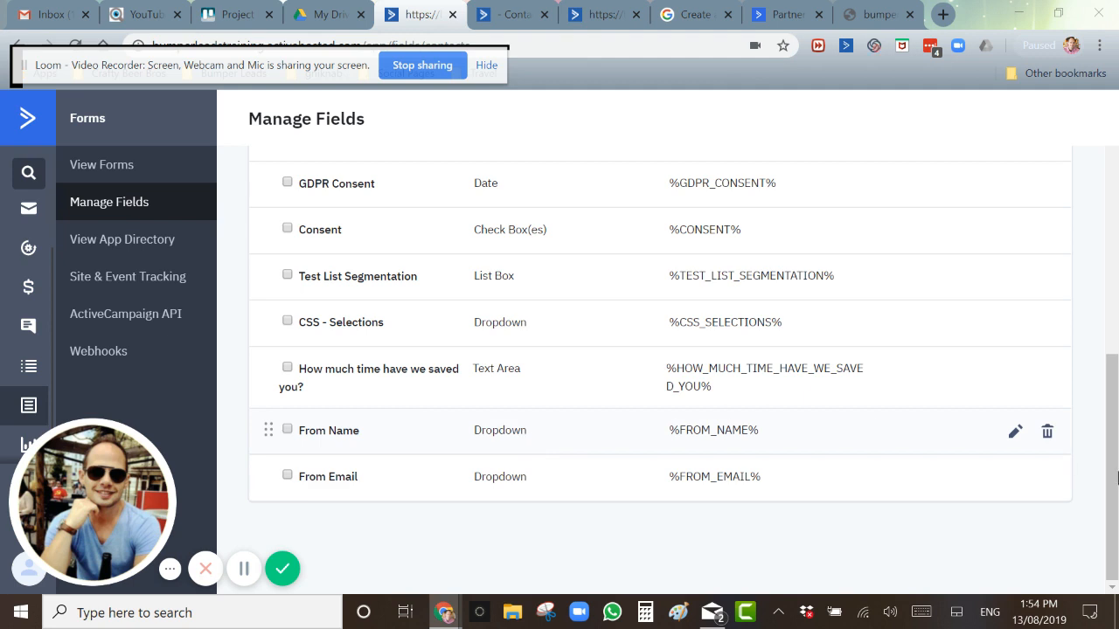
left_click(1014, 434)
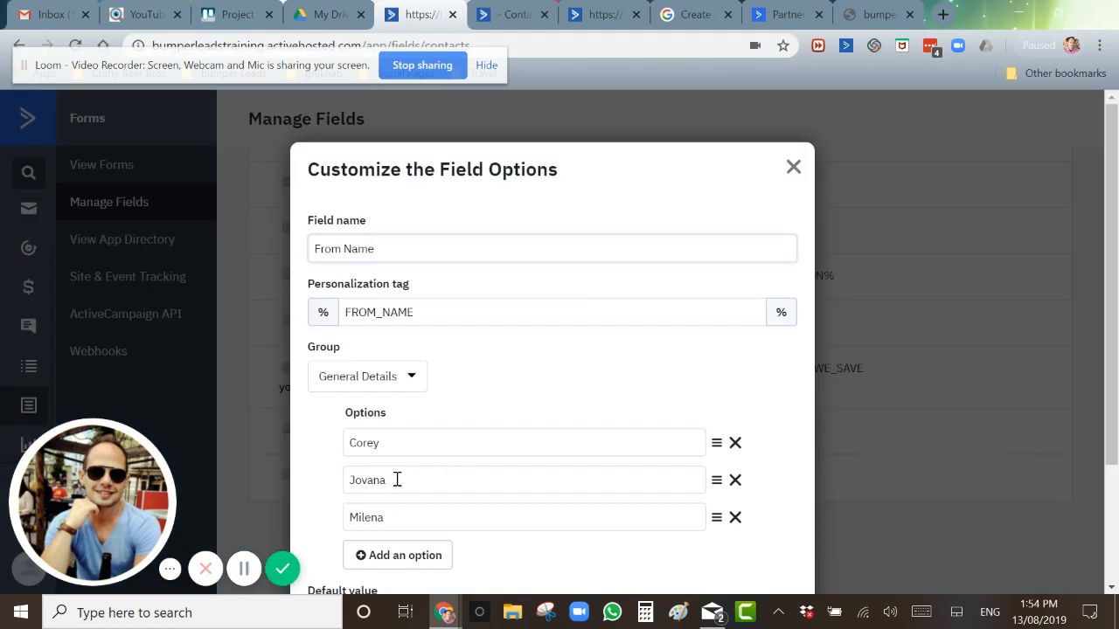
left_click(793, 168)
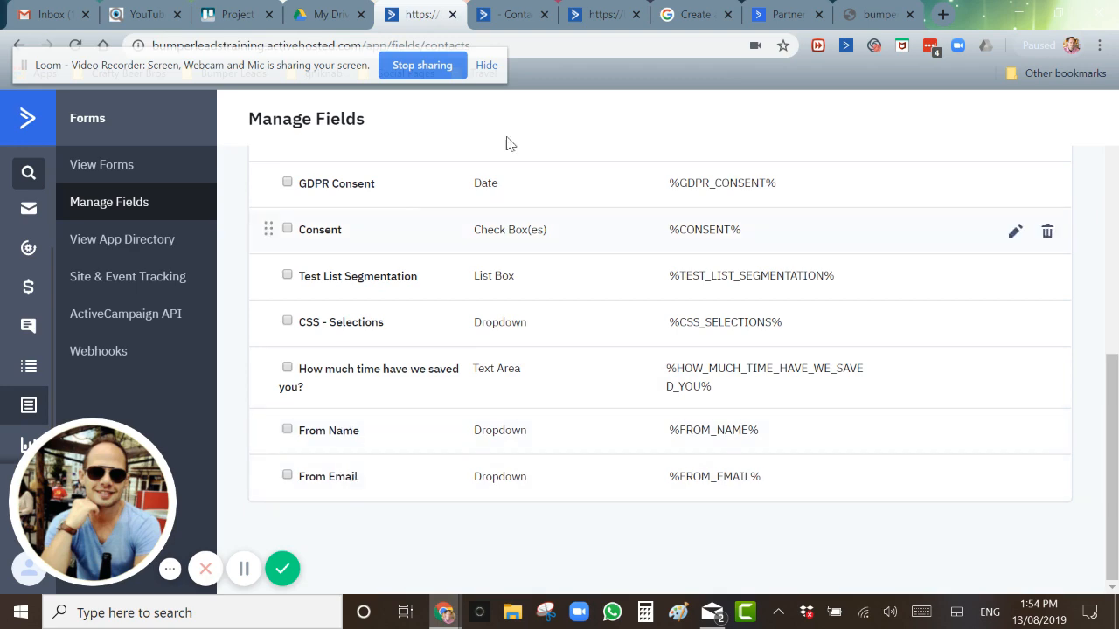
Step: Switch to the open contact record and hide its empty fields to check the From Name and From Email values
left_click(526, 12)
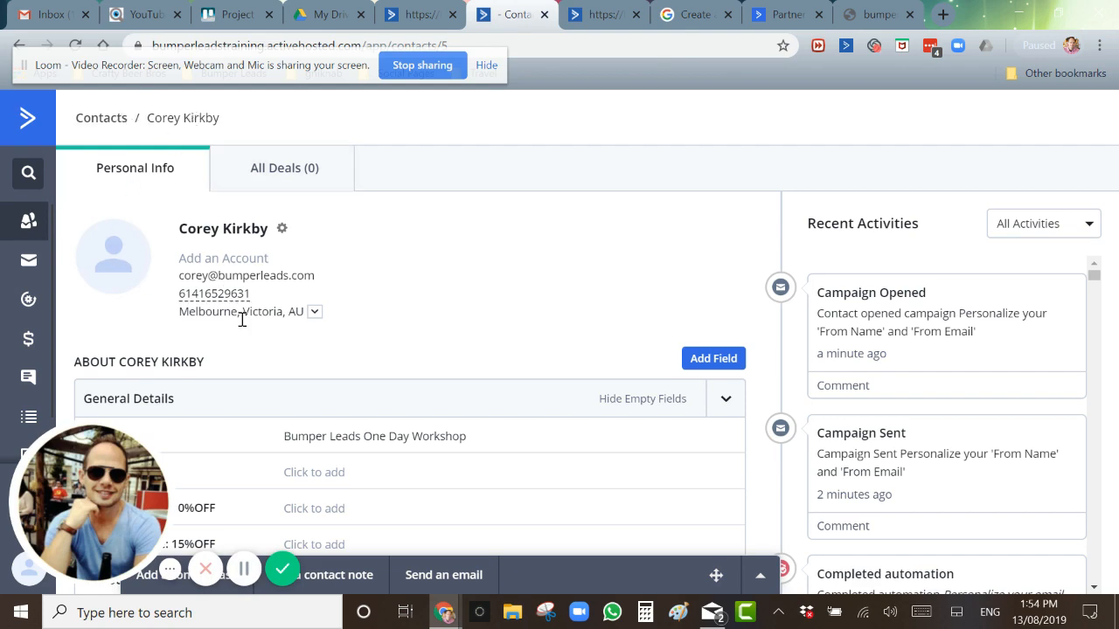
scroll(487, 442, "down", 5)
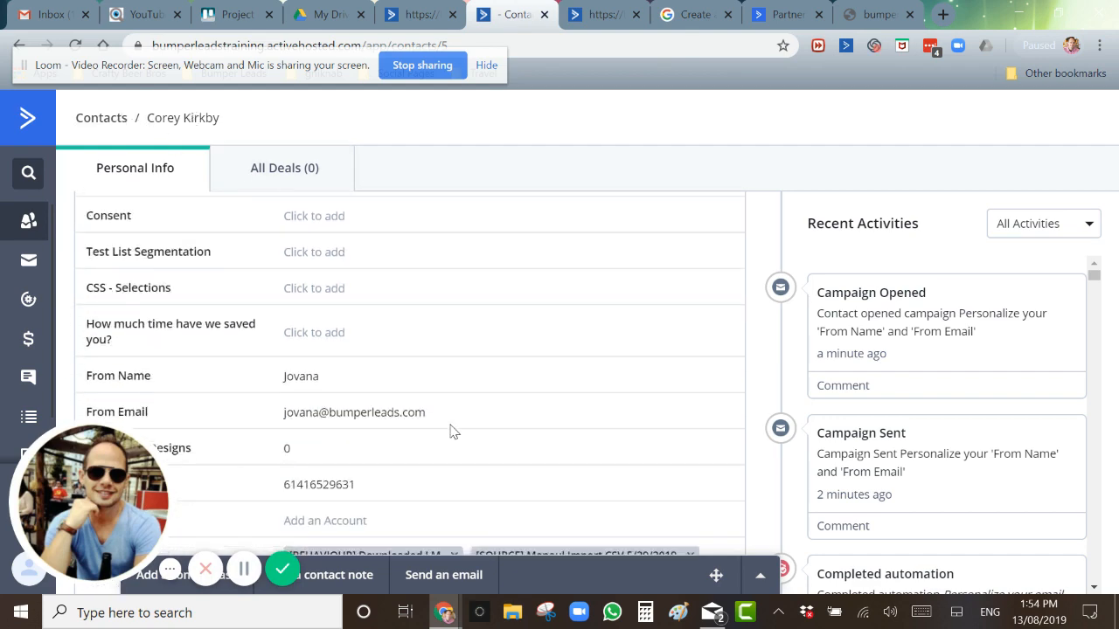
scroll(463, 432, "up", 5)
left_click(647, 228)
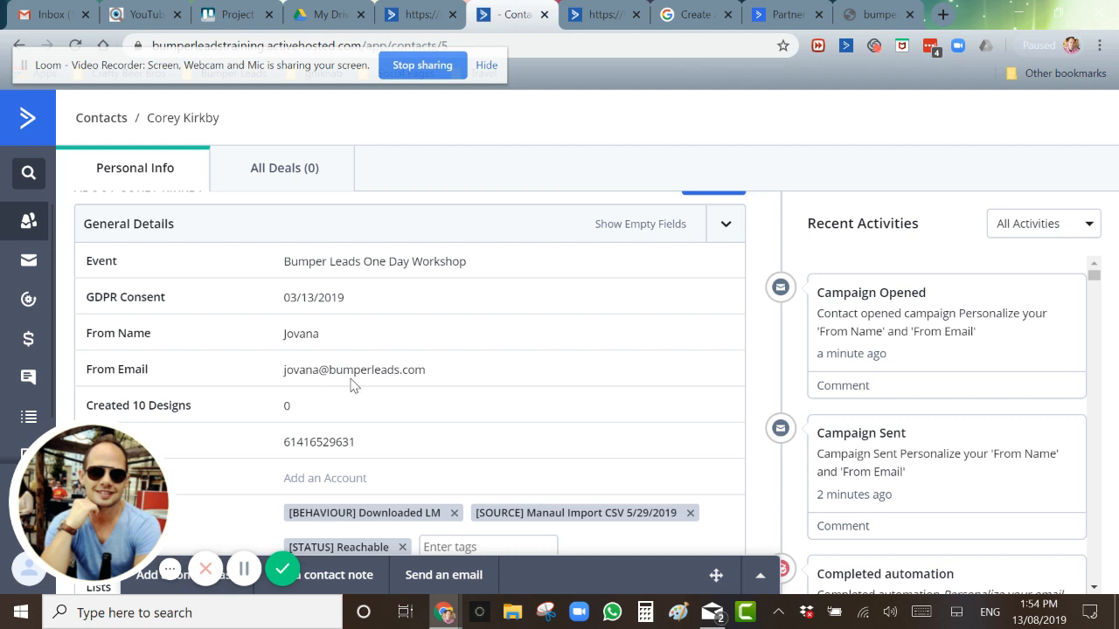
Step: In the email campaign designer, review the display condition on the first signature block and accept it as is
left_click(608, 23)
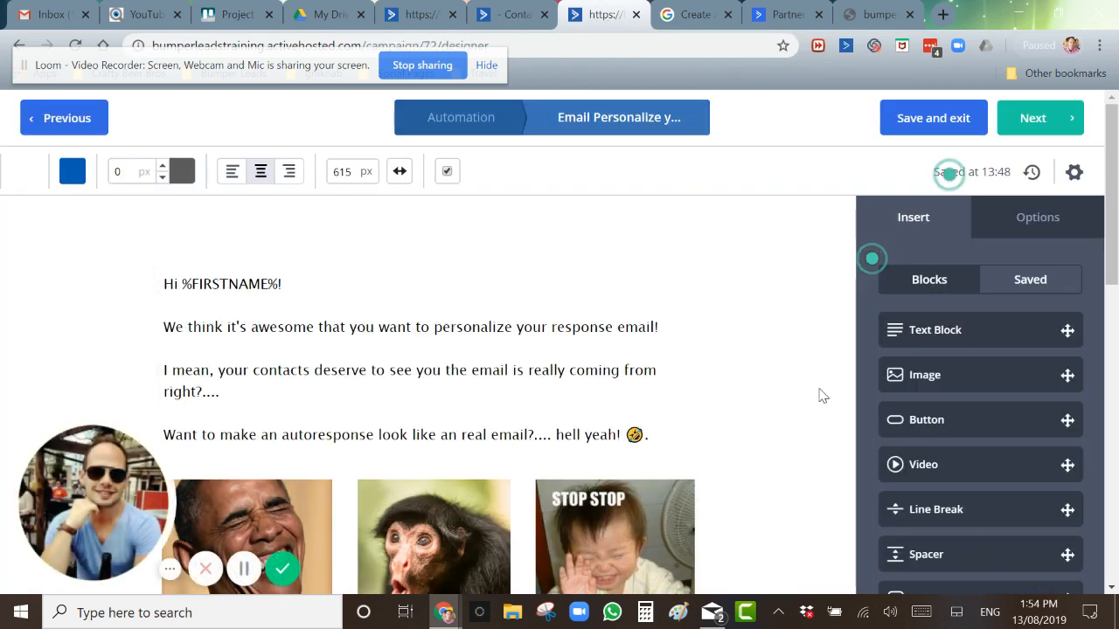
scroll(764, 372, "down", 1)
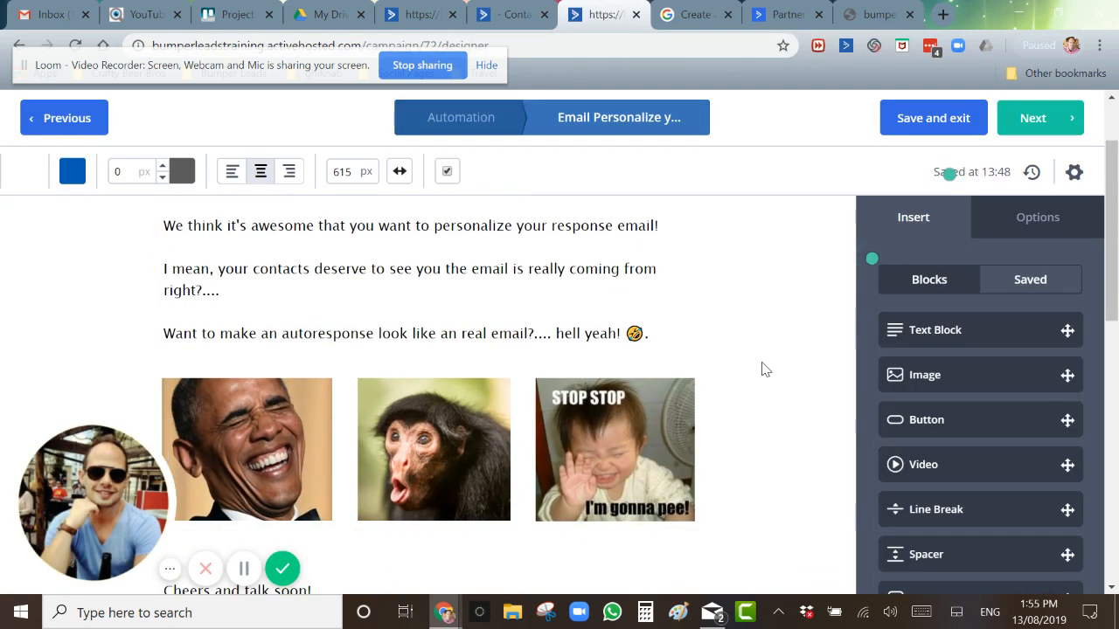
scroll(764, 371, "down", 4)
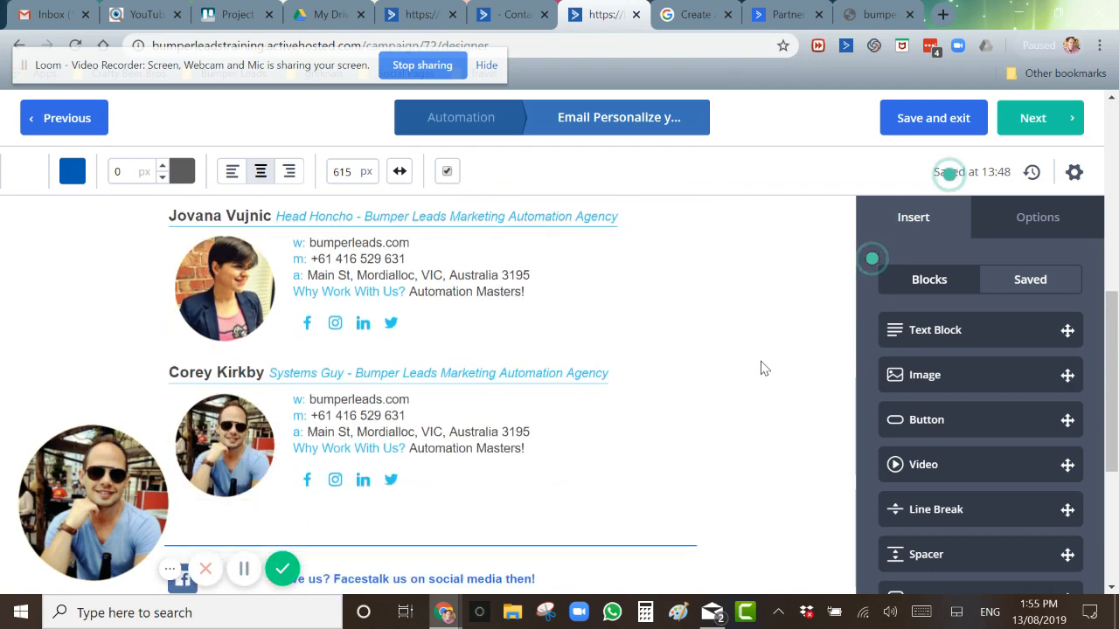
scroll(760, 368, "up", 1)
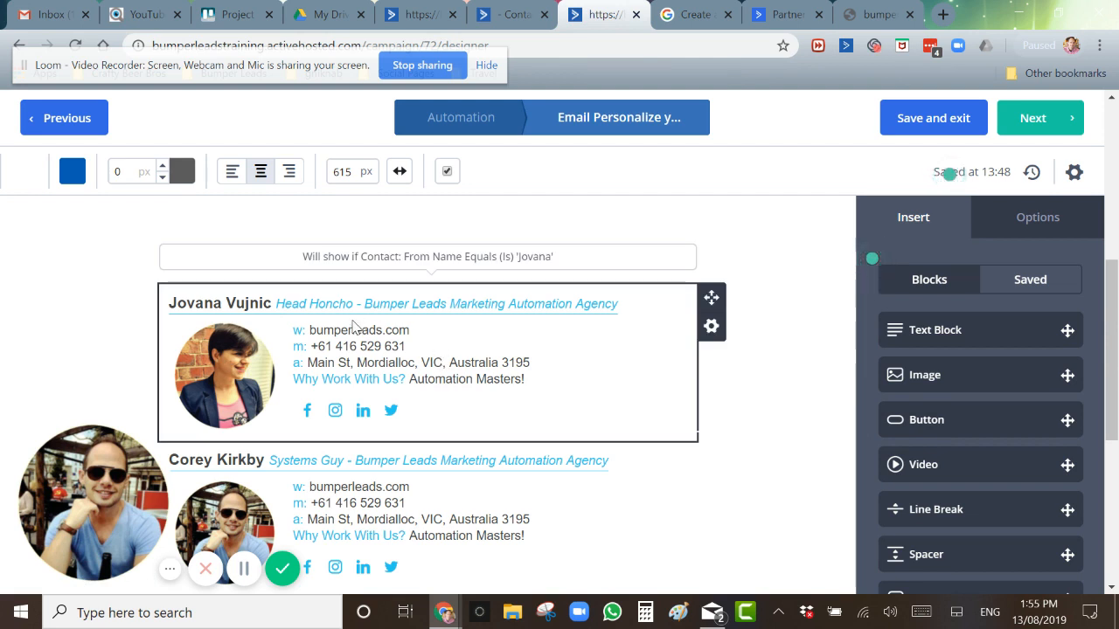
left_click(711, 327)
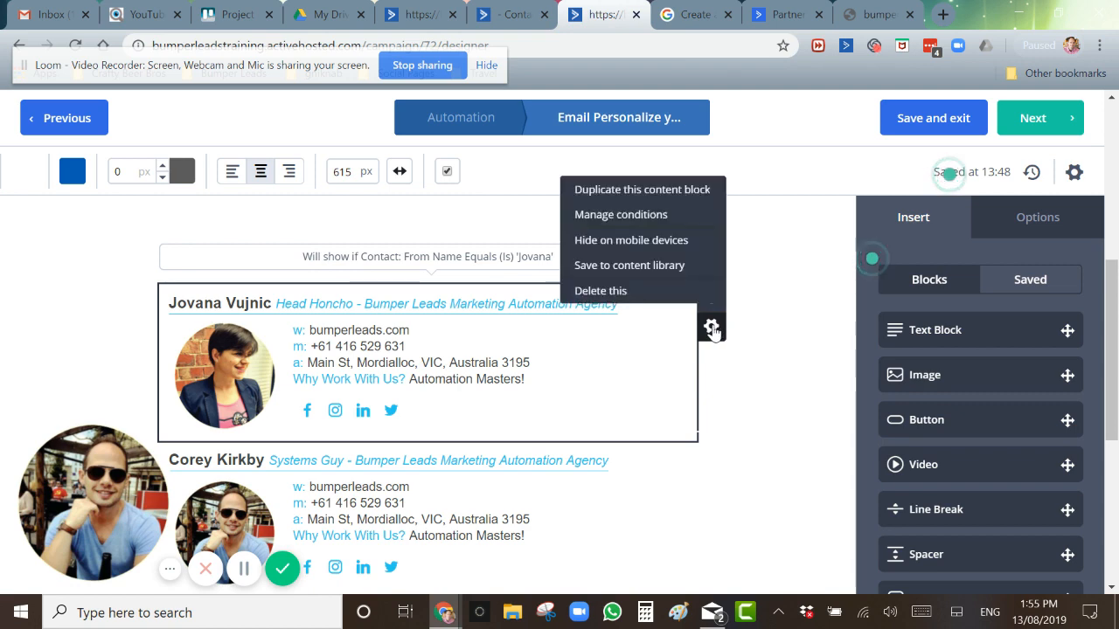
left_click(632, 218)
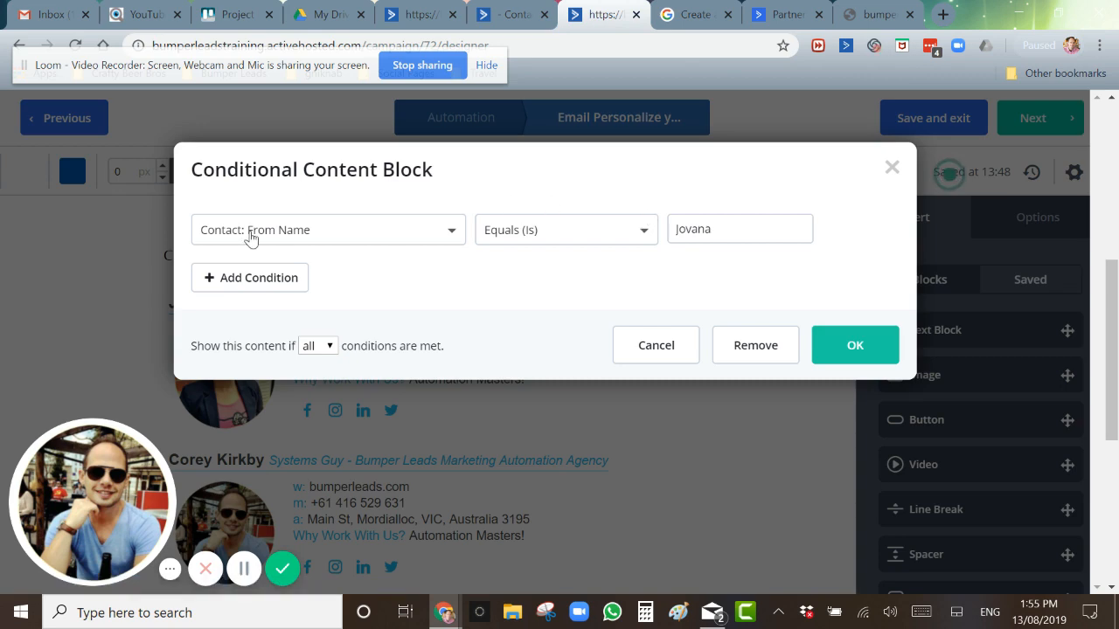
left_click(854, 350)
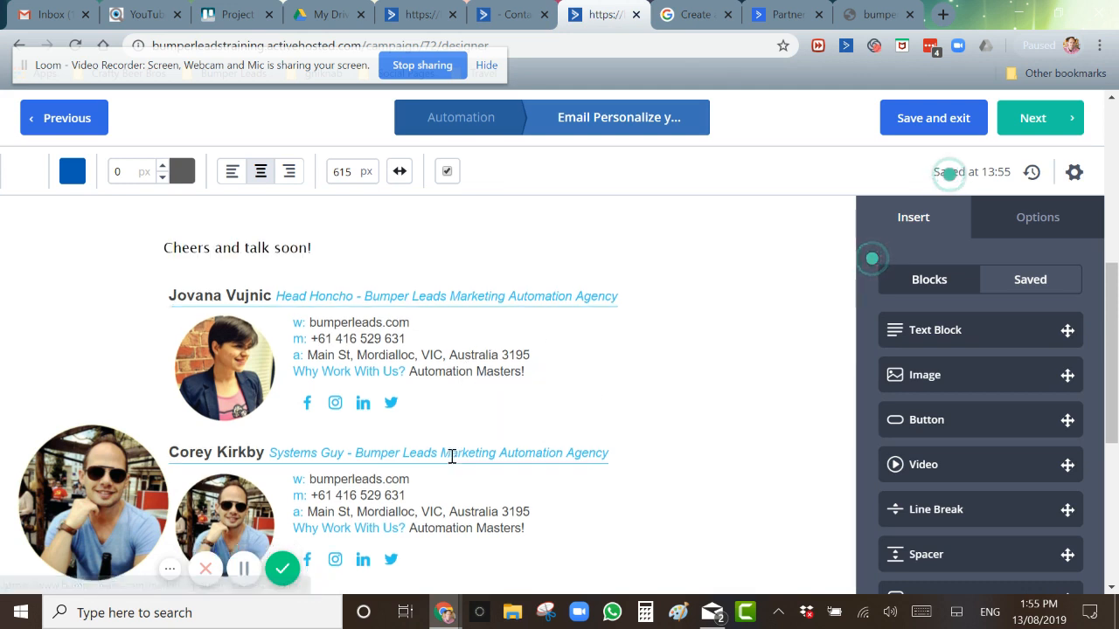
Step: Review the From Name display condition on the second signature block and accept it unchanged
scroll(449, 457, "down", 2)
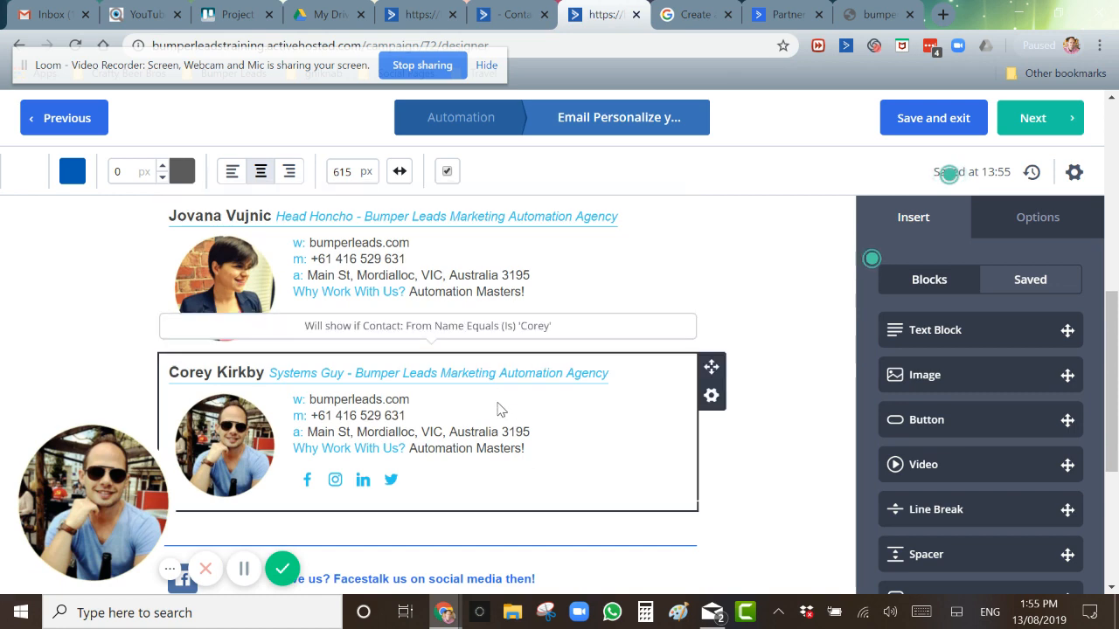
left_click(712, 400)
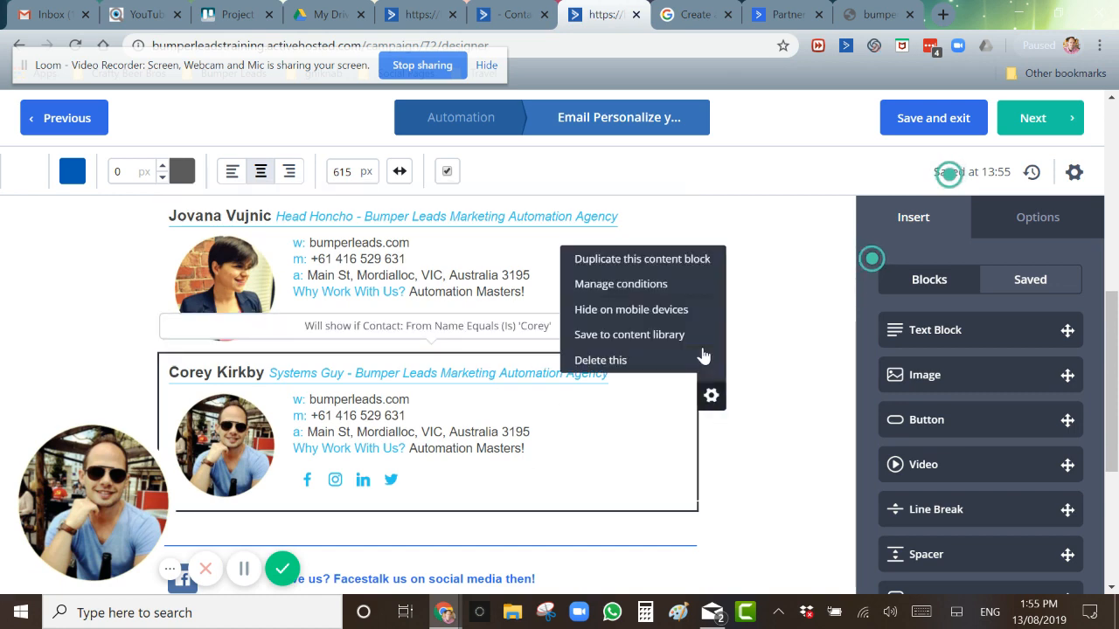
left_click(646, 286)
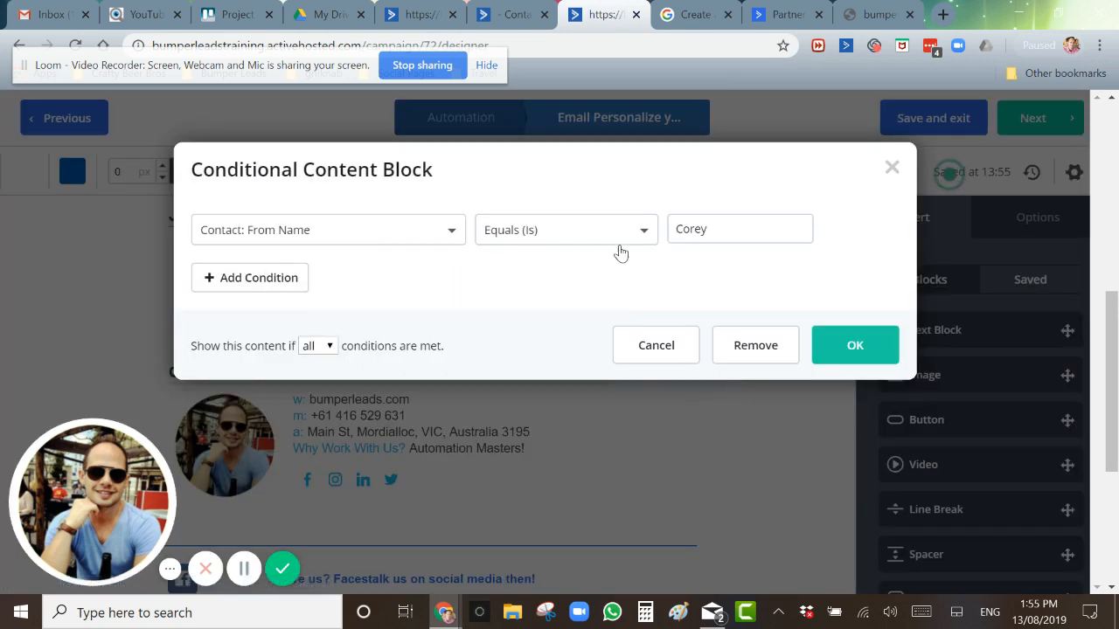
left_click(840, 351)
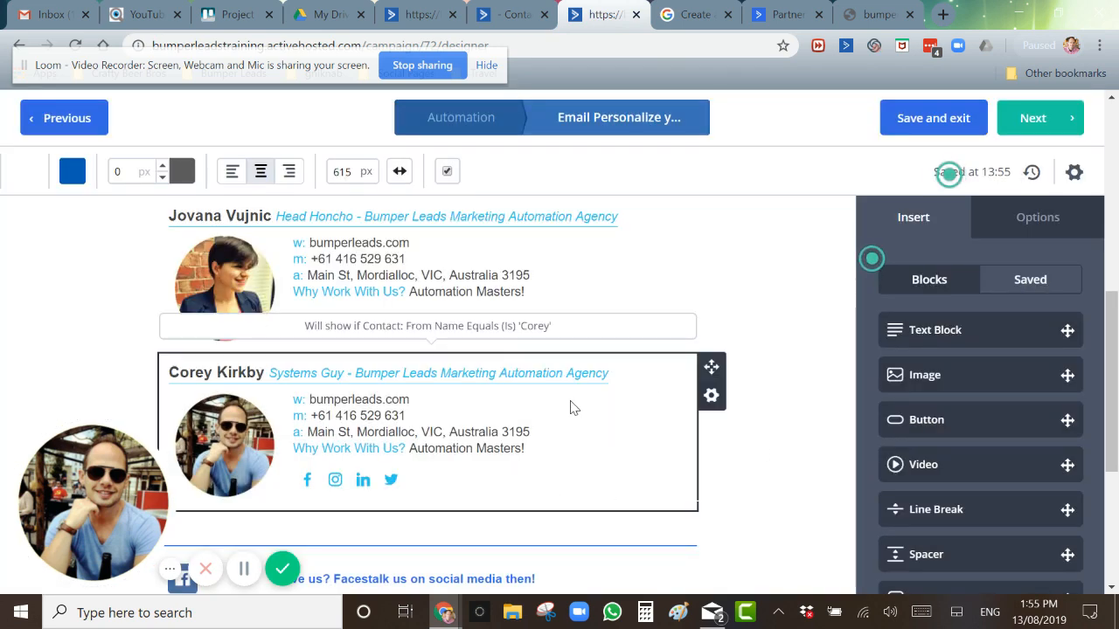
Step: In the email settings, save the sender name personalization with the Contact: From Name field and default name Bumper Leads Training
left_click(1074, 173)
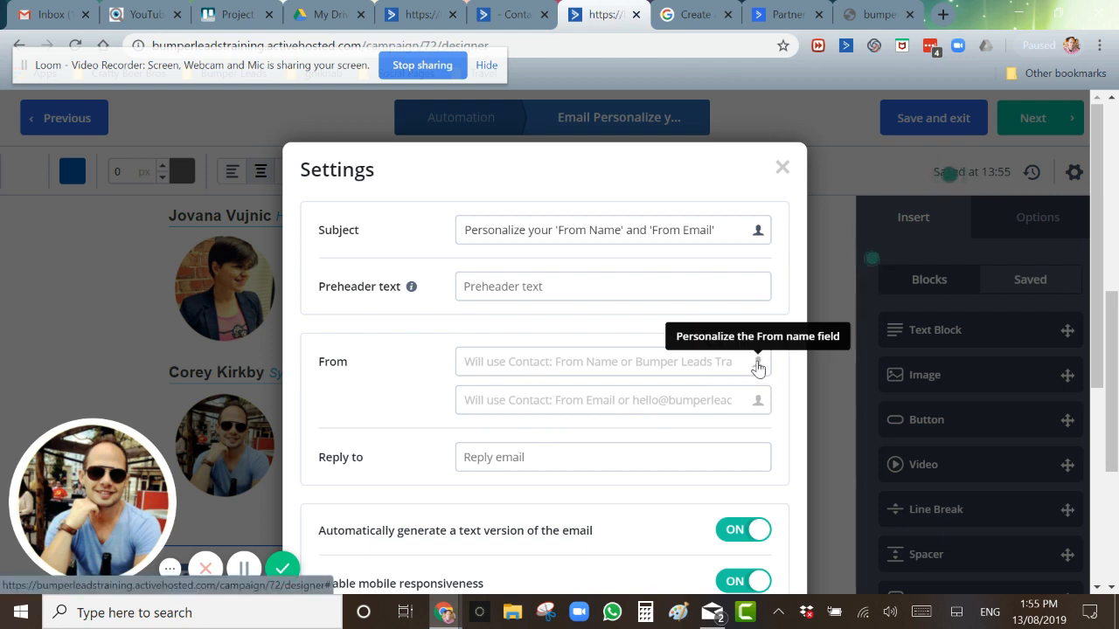
left_click(758, 363)
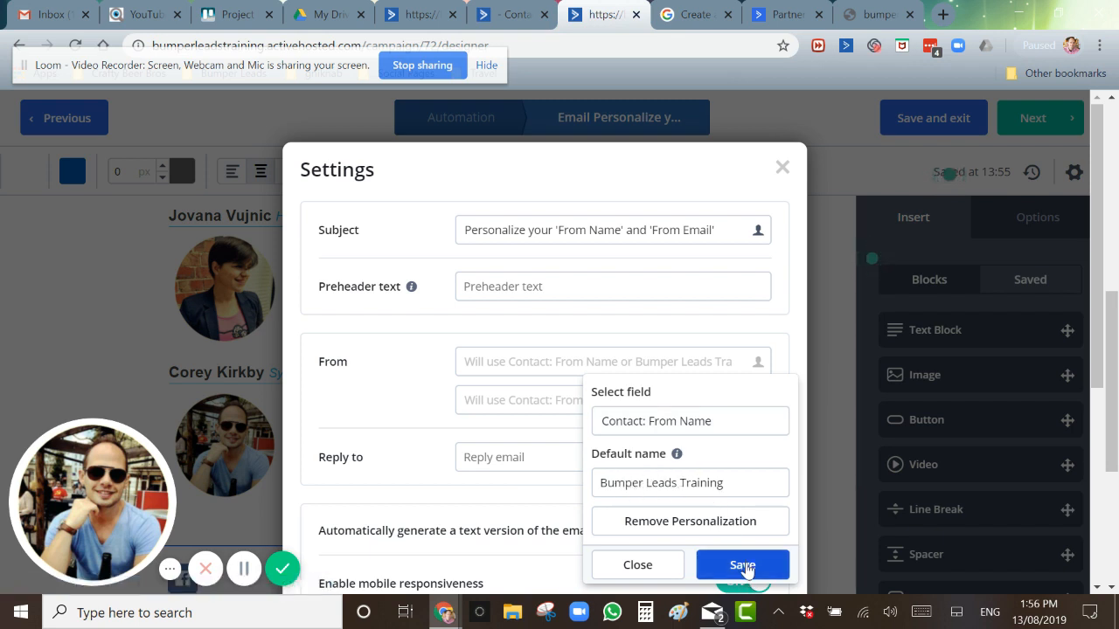
left_click(742, 563)
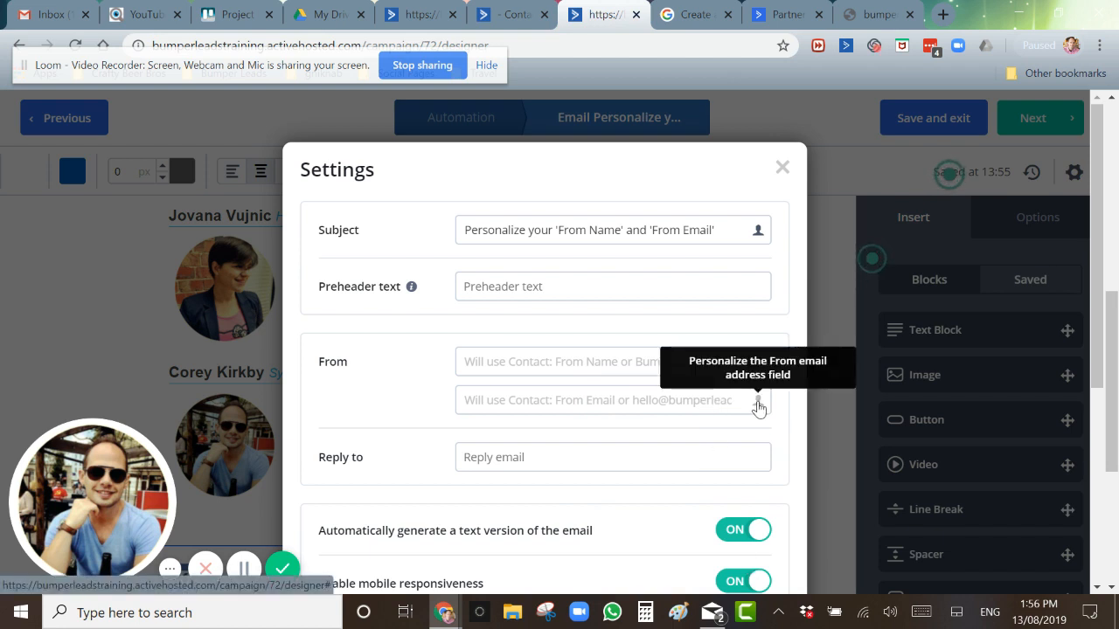
Step: Save the sender address personalization with the Contact: From Email field and the company's default email address
left_click(758, 402)
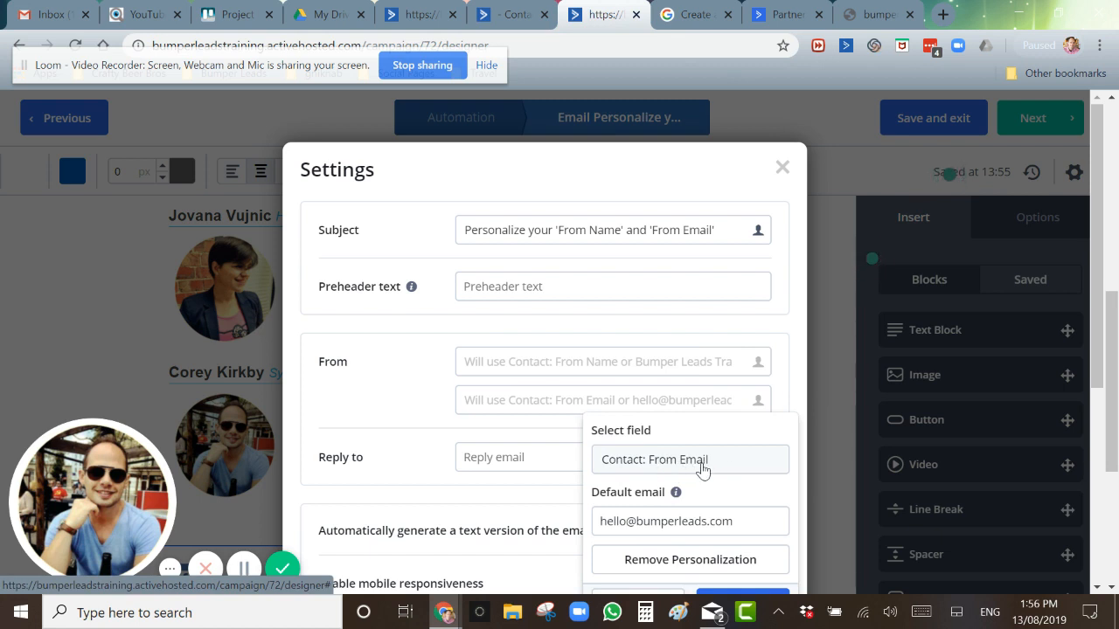
scroll(702, 470, "down", 1)
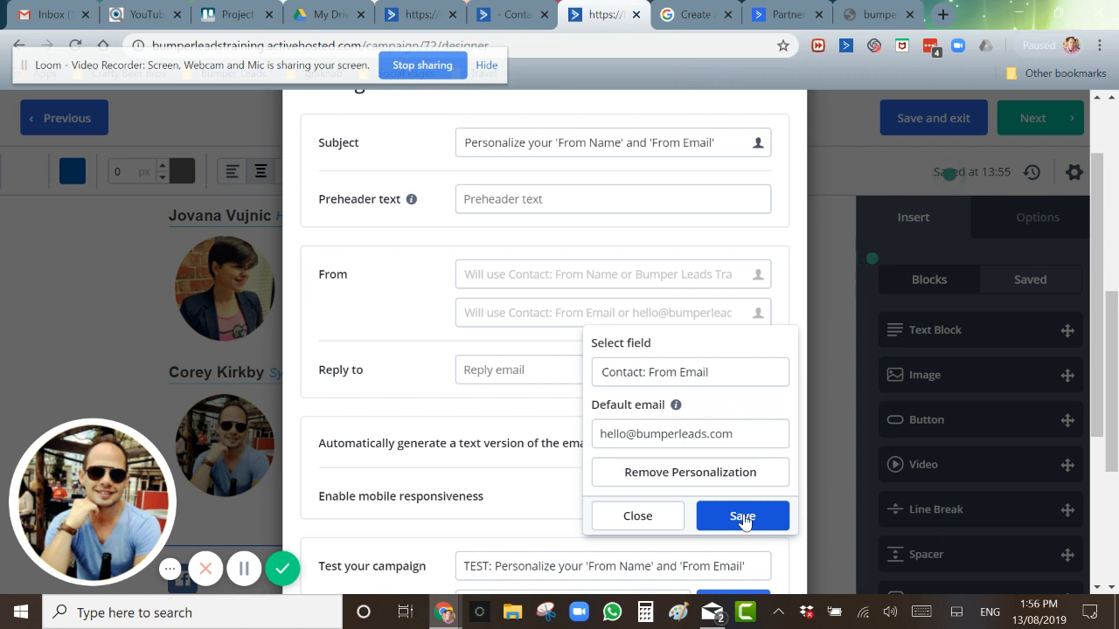
left_click(742, 517)
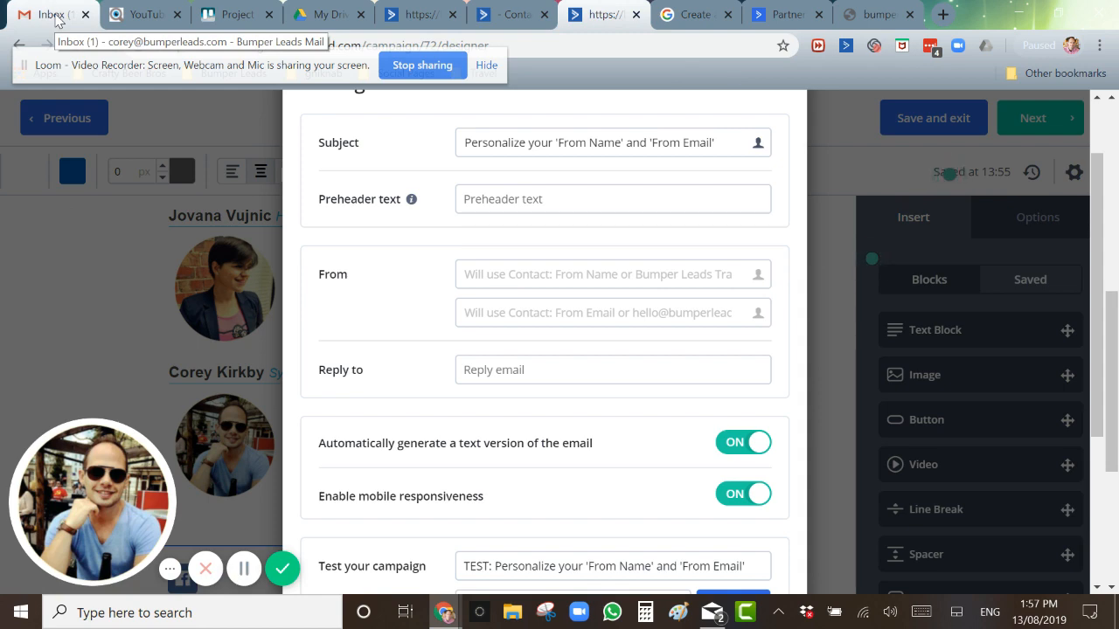
Step: In Gmail, open the unread "Personalize your 'From Name' and 'From Email'" message, check its sender and signature, and start a reply to check the recipient
left_click(55, 15)
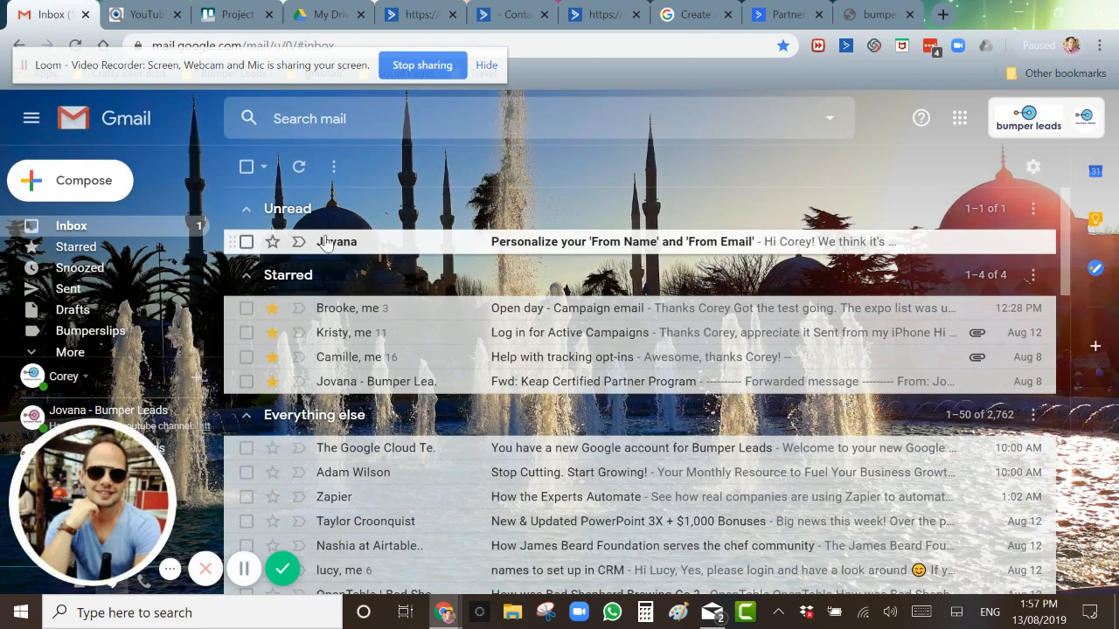
left_click(652, 247)
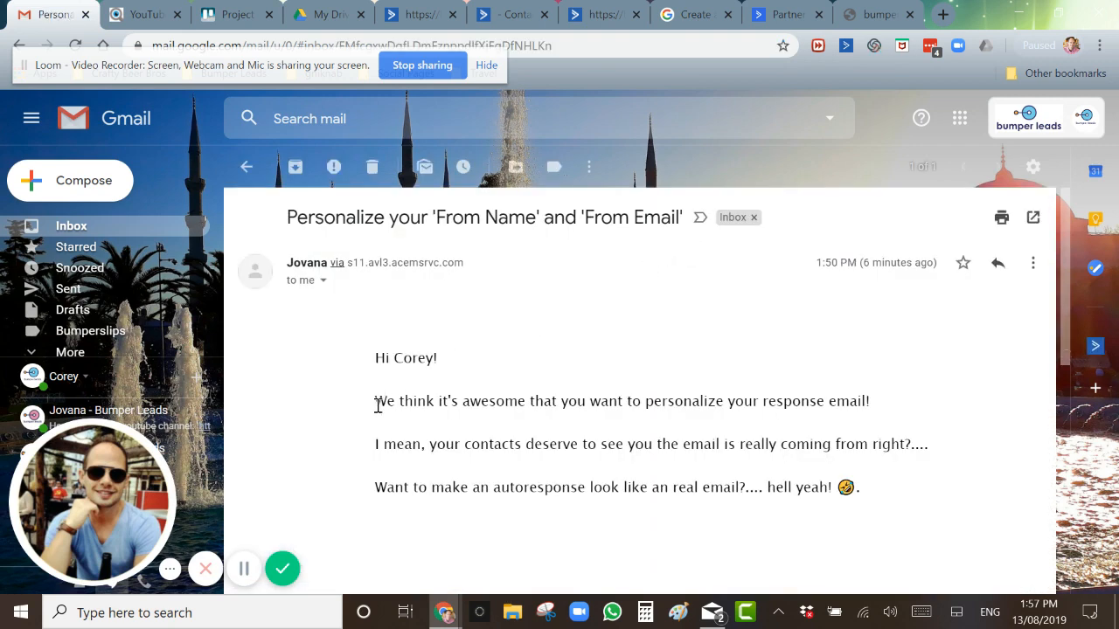
scroll(836, 487, "down", 2)
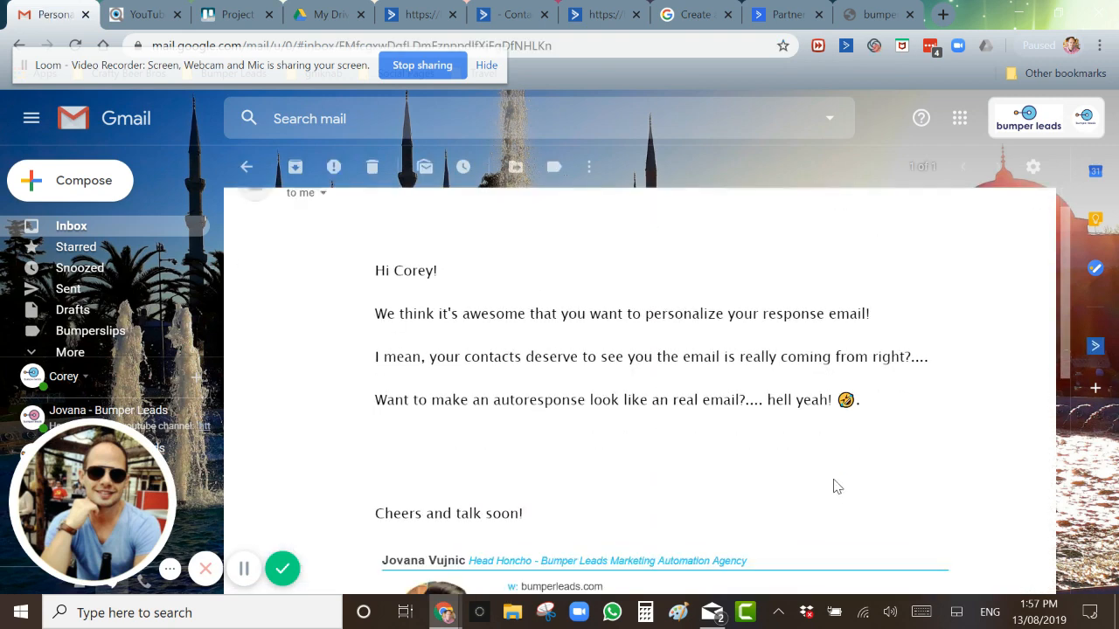
scroll(936, 407, "down", 2)
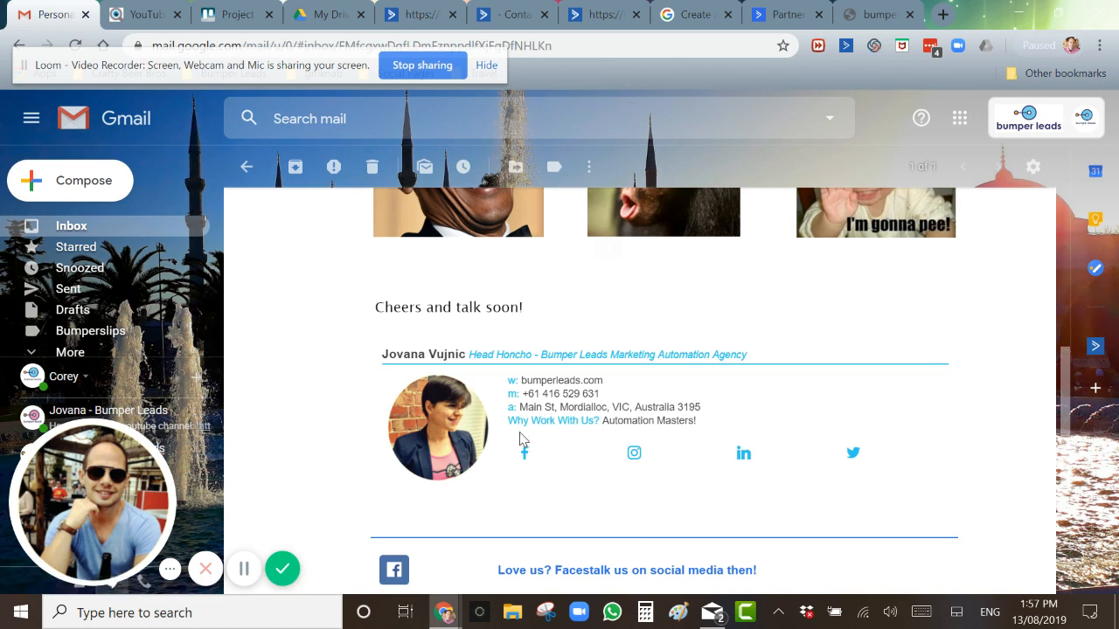
scroll(686, 459, "up", 4)
scroll(712, 466, "up", 1)
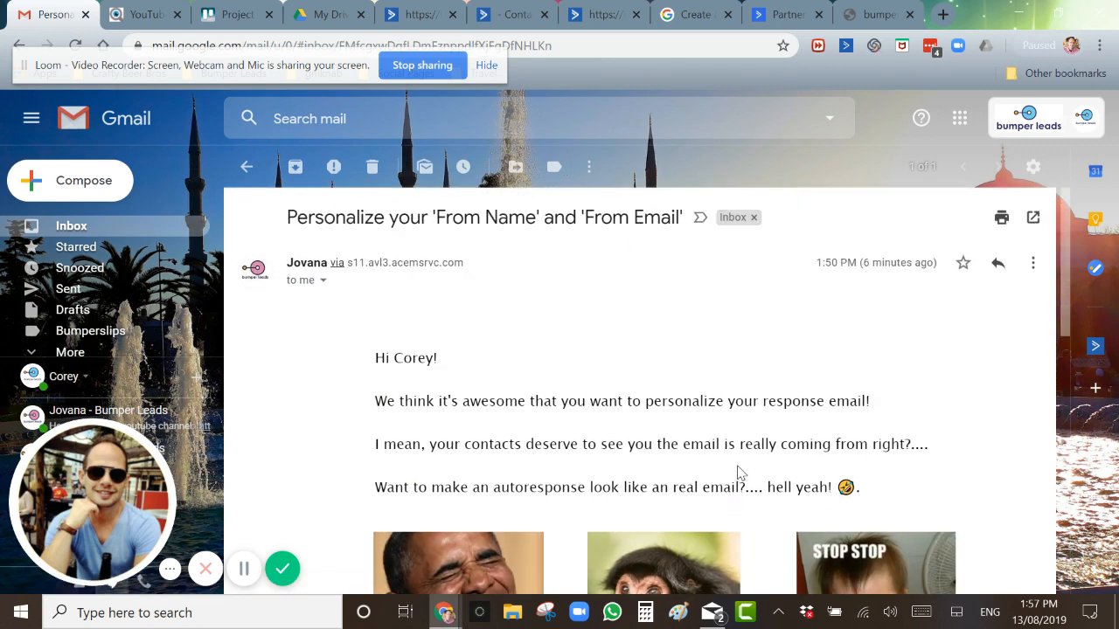
left_click(997, 263)
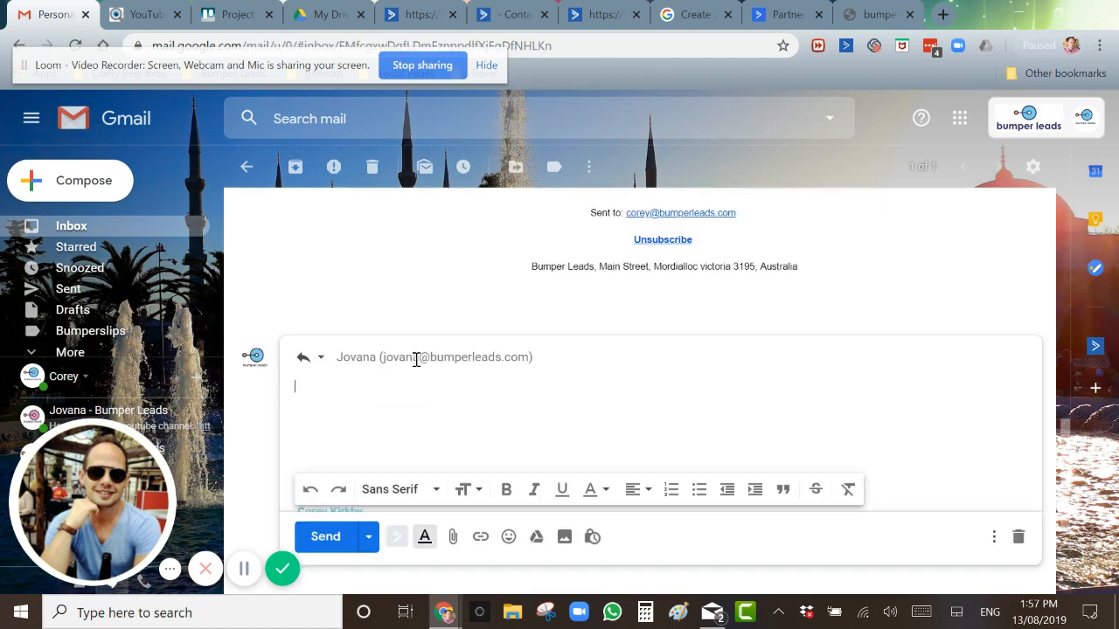